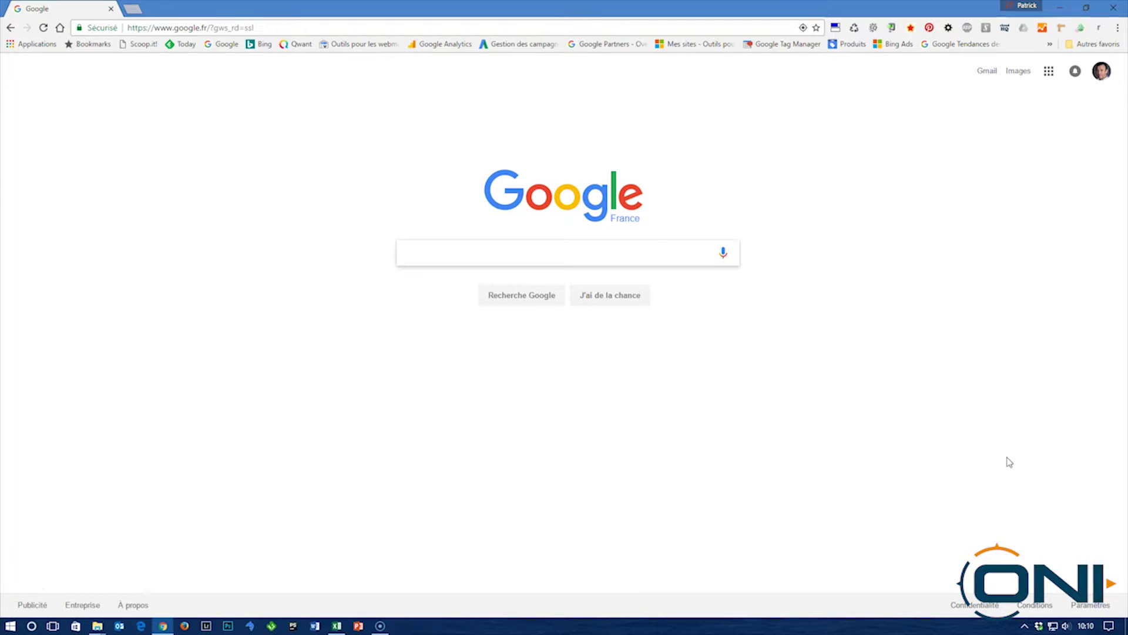
Search Google for keep.pe, open the Keep.pe website from the results and go to its login page
{"action": "type", "text": "keep. pe"}
{"action": "key", "text": "Return"}
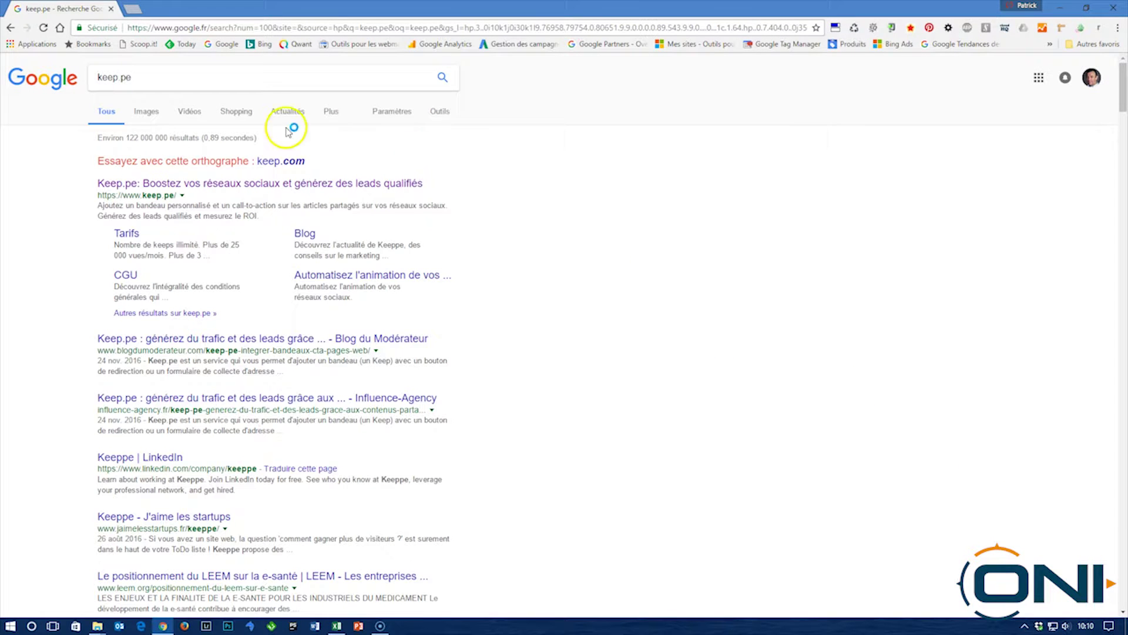
{"action": "left_click", "coordinate": [212, 183]}
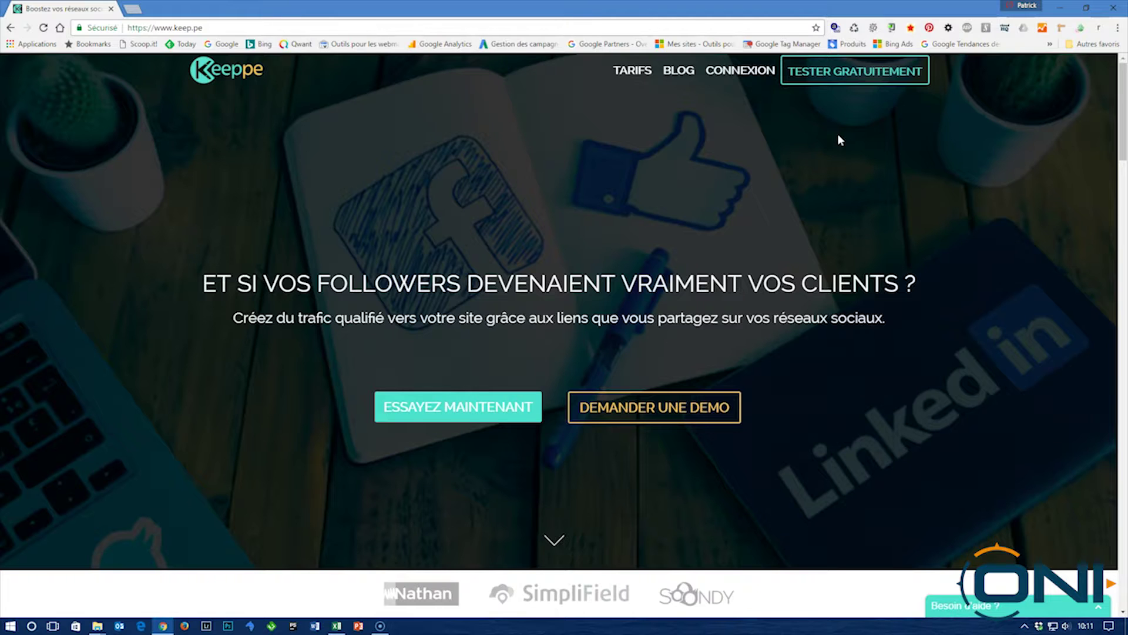
{"action": "left_click", "coordinate": [745, 76]}
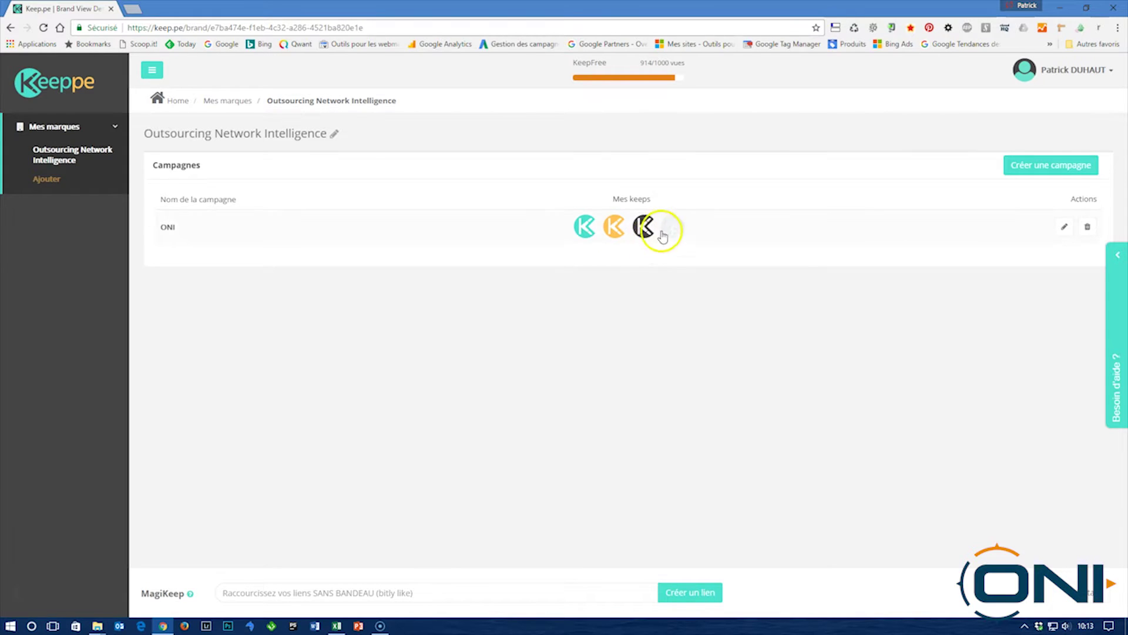
Open the ONI campaign's "Visitez notre Web Académie" keep and load its keep link keep.pe/BABgw in a new tab
{"action": "left_click", "coordinate": [642, 226]}
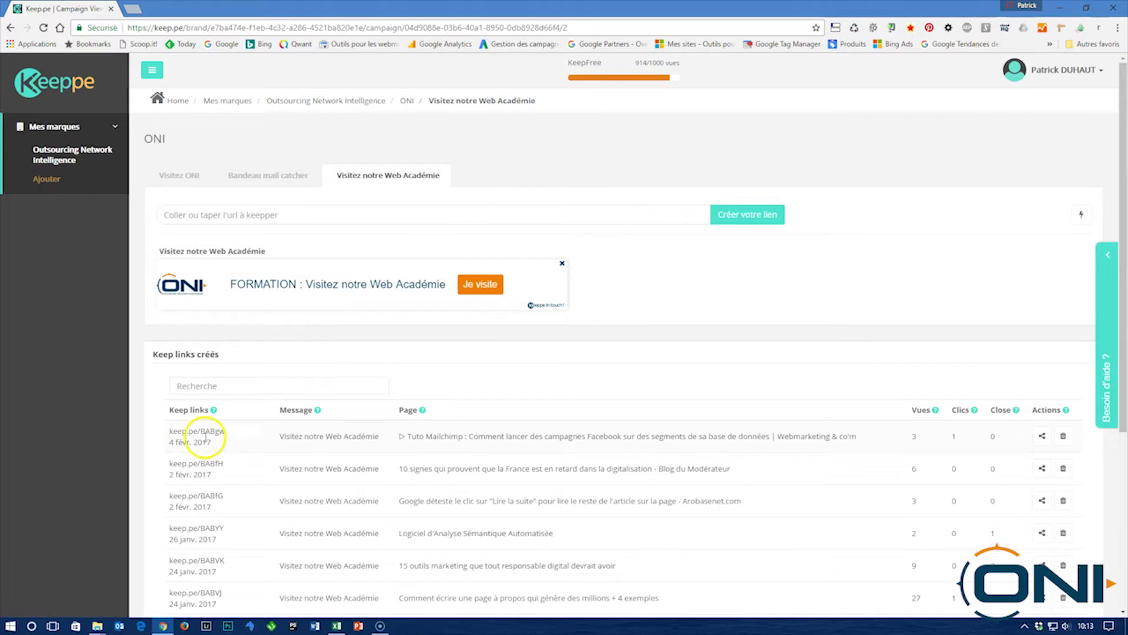
{"action": "left_click_drag", "start_coordinate": [226, 431], "coordinate": [167, 431]}
{"action": "key", "text": "ctrl+c"}
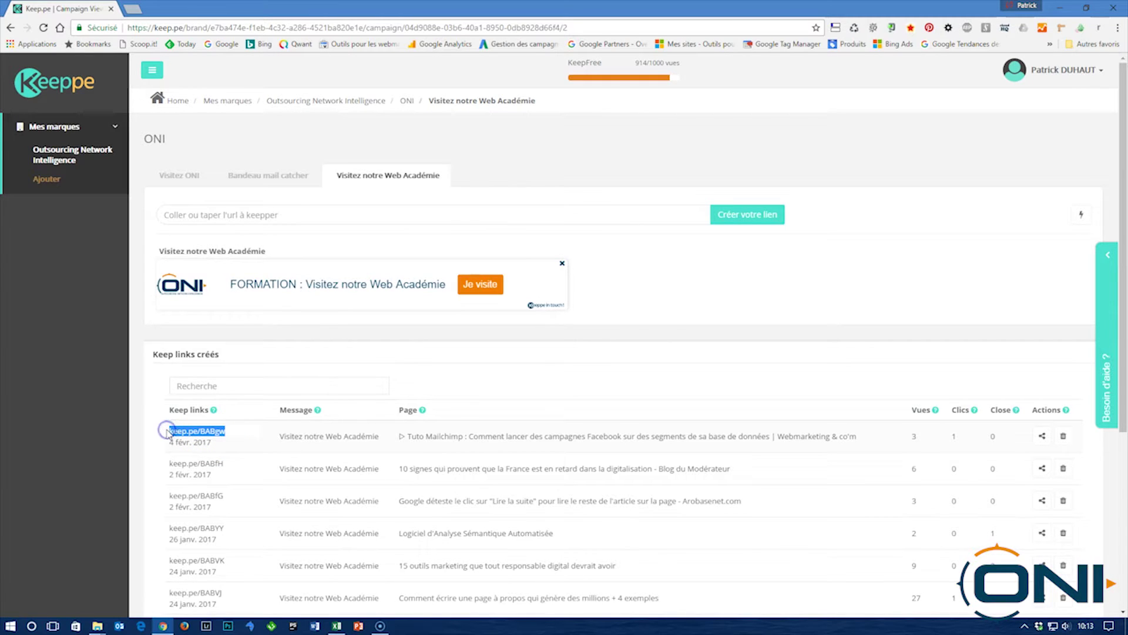
{"action": "left_click", "coordinate": [132, 8]}
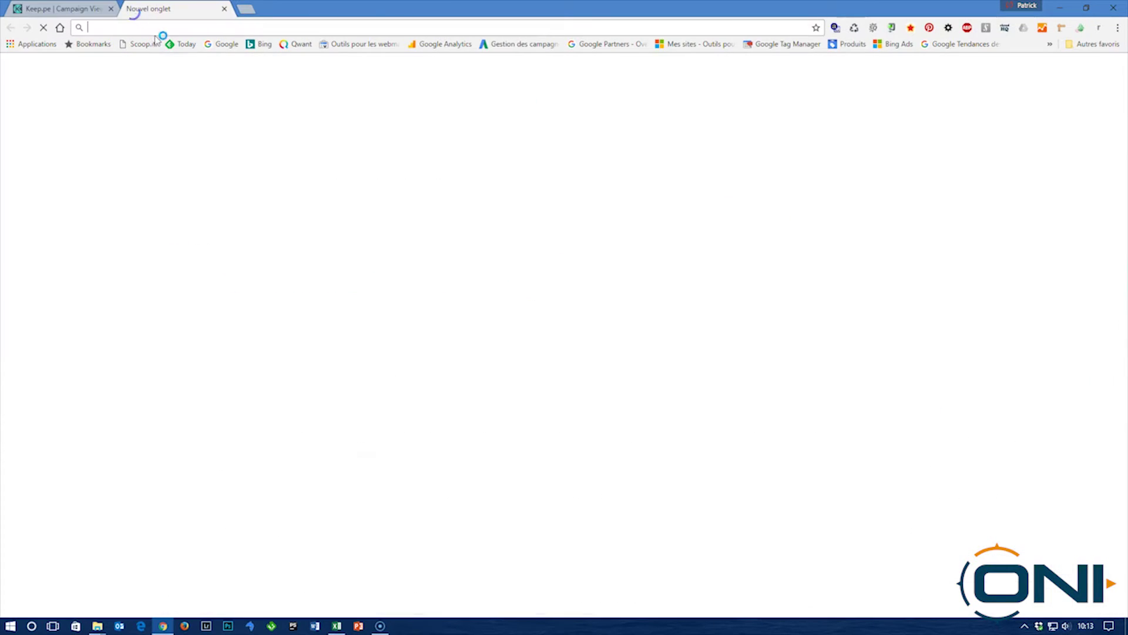
{"action": "left_click", "coordinate": [468, 229]}
{"action": "key", "text": "ctrl+v"}
{"action": "key", "text": "Return"}
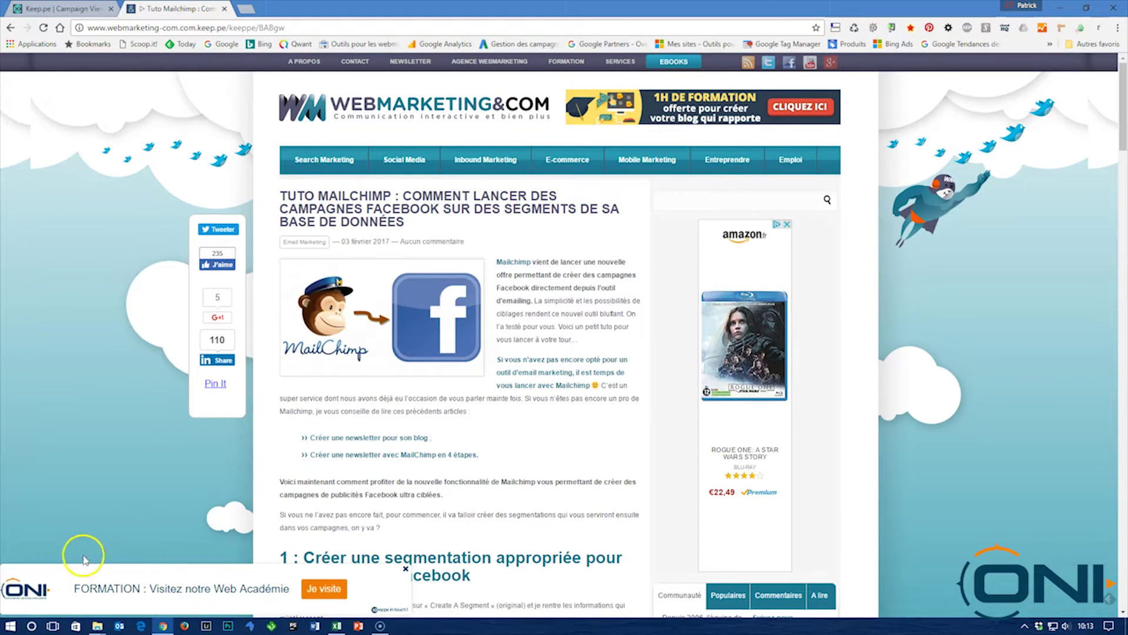
Follow the ONI banner on the Mailchimp article to its target page, return to the article and close the tab
{"action": "left_click", "coordinate": [106, 590]}
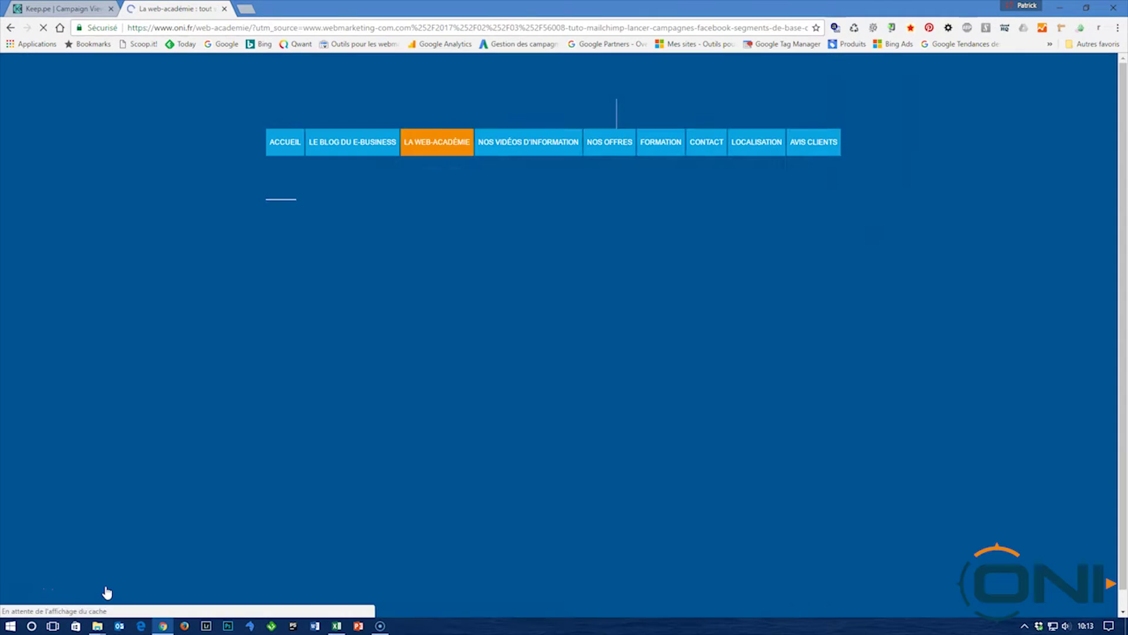
{"action": "left_click", "coordinate": [18, 29]}
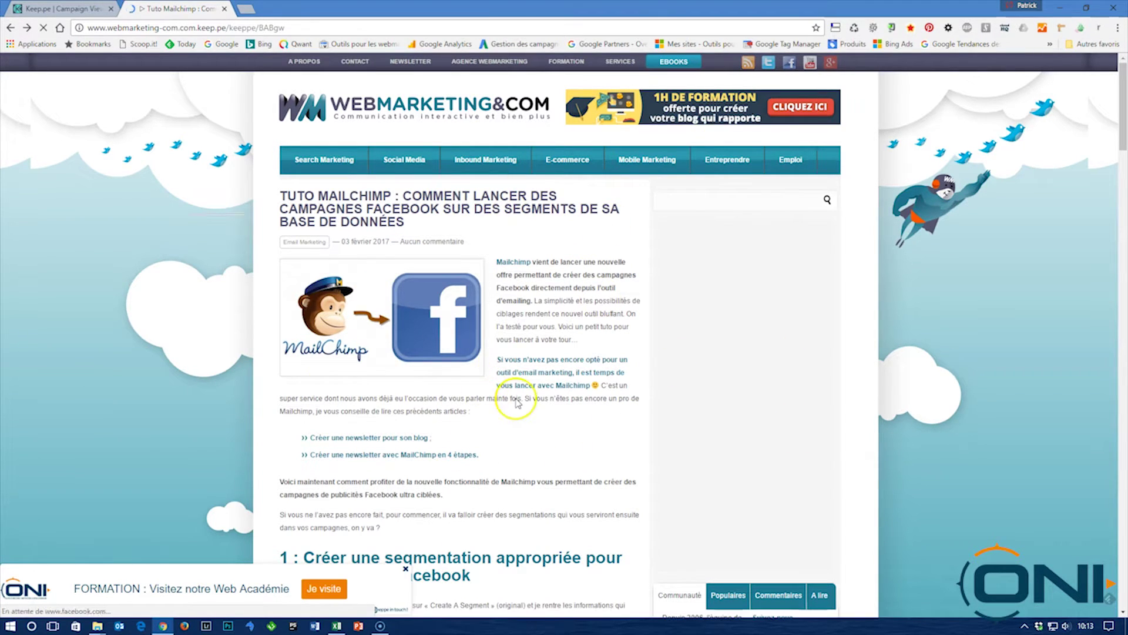
{"action": "left_click", "coordinate": [560, 459]}
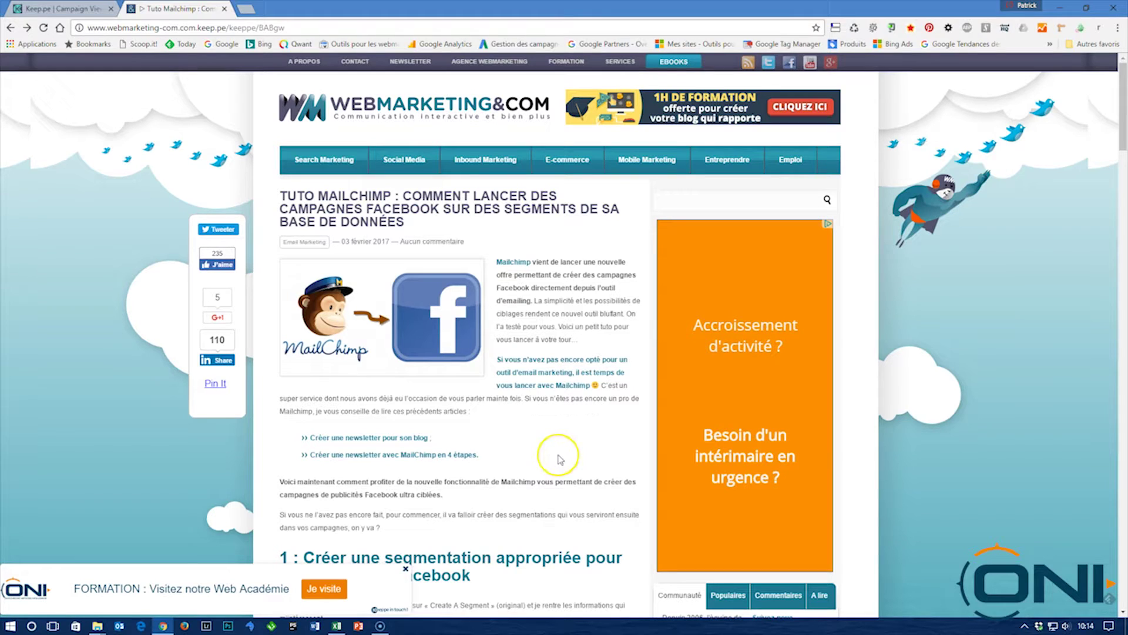
{"action": "left_click", "coordinate": [584, 468]}
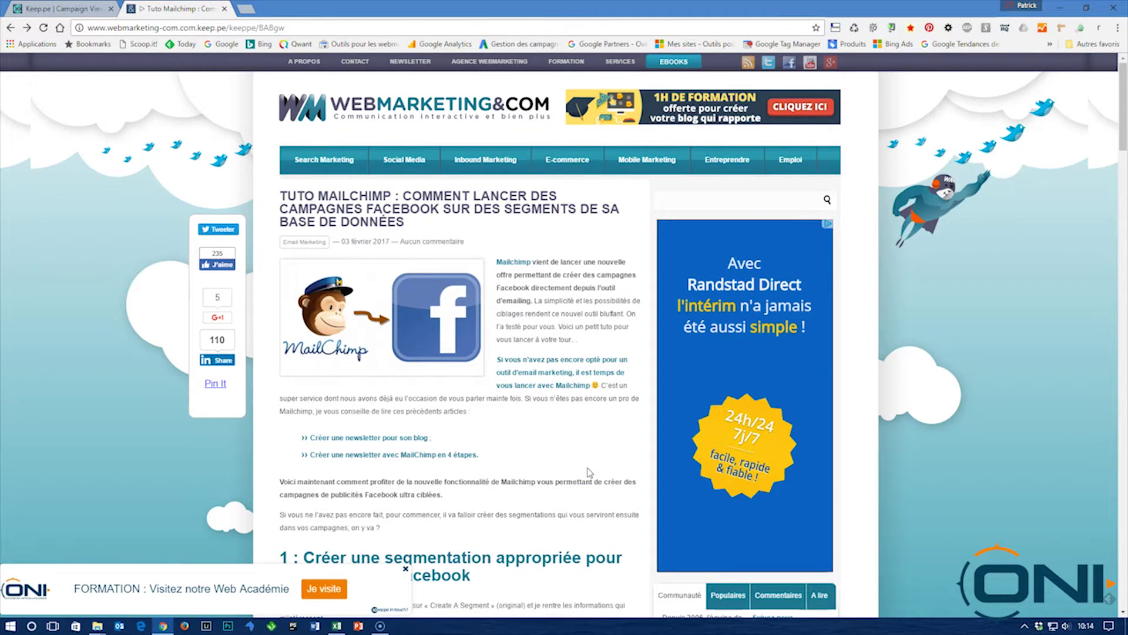
{"action": "left_click", "coordinate": [208, 587]}
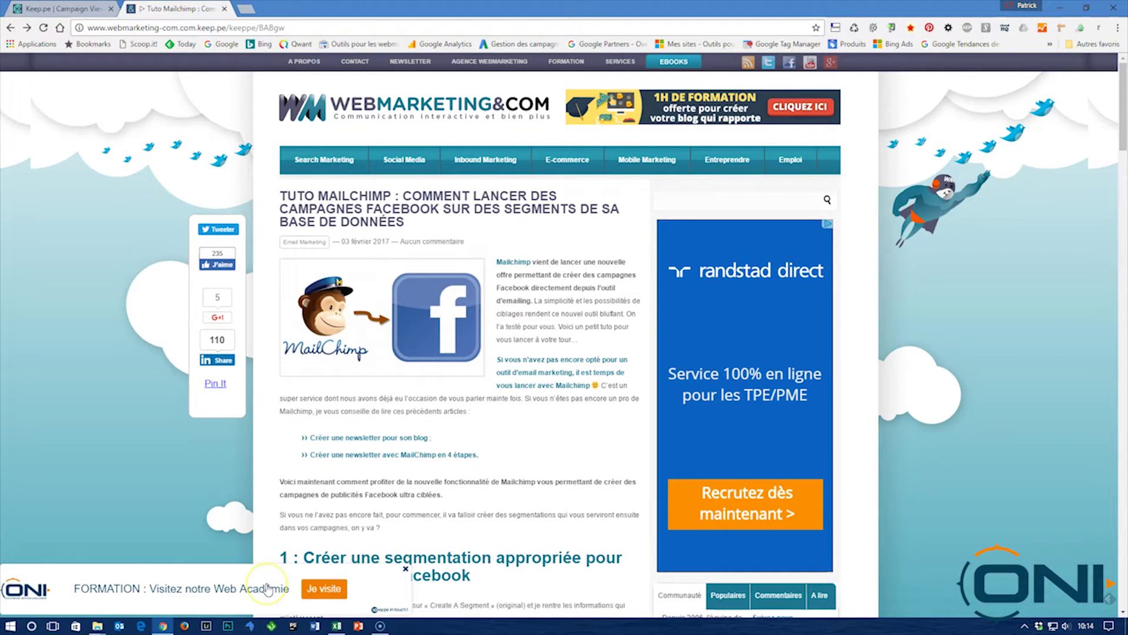
{"action": "left_click", "coordinate": [516, 479]}
{"action": "left_click", "coordinate": [225, 8]}
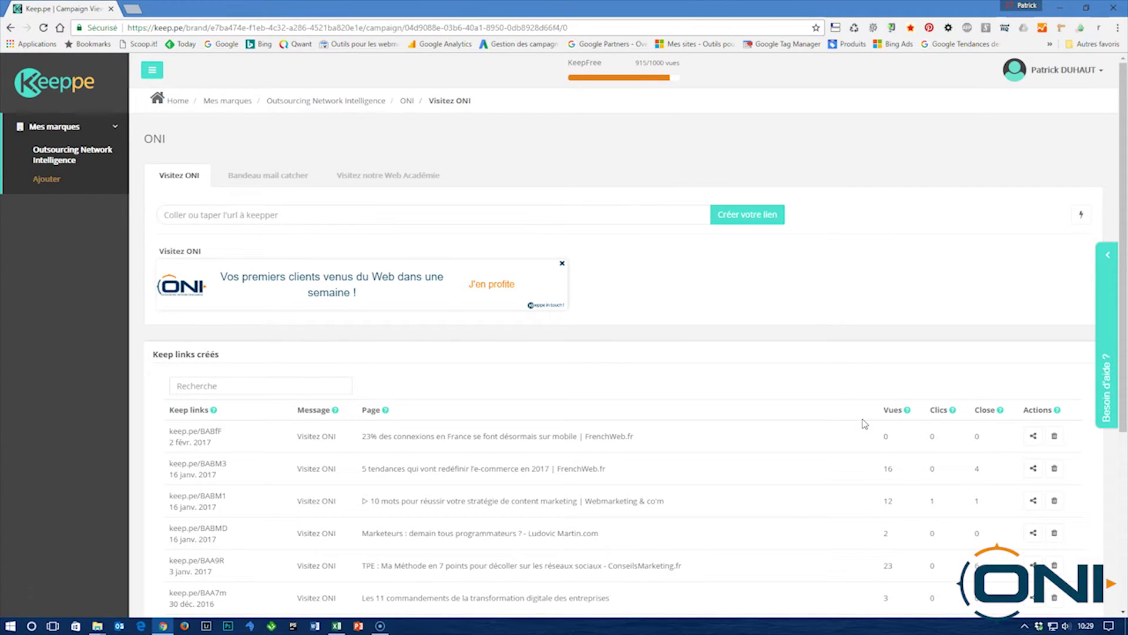
Search Google for "landing page" in a new tab
{"action": "left_click", "coordinate": [137, 10]}
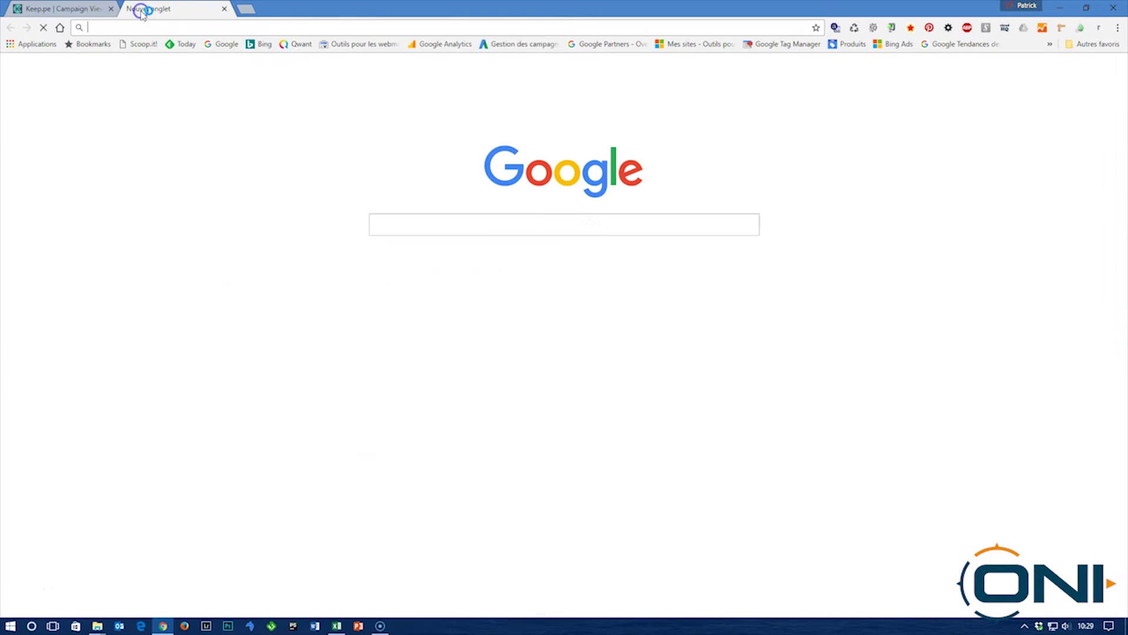
{"action": "left_click", "coordinate": [426, 226]}
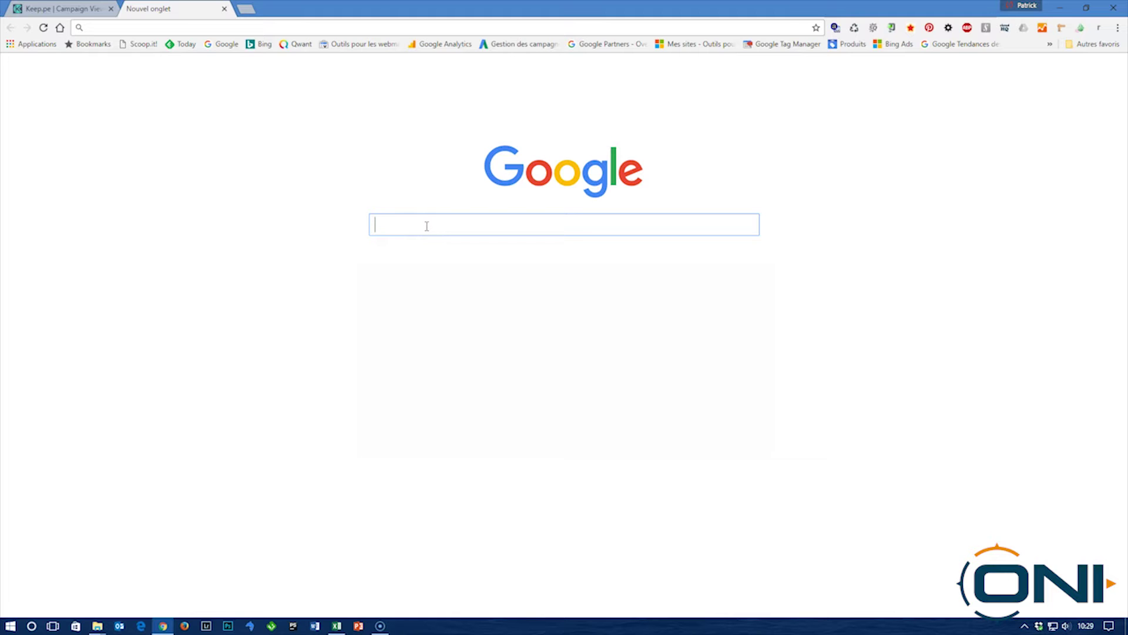
{"action": "type", "text": "land"}
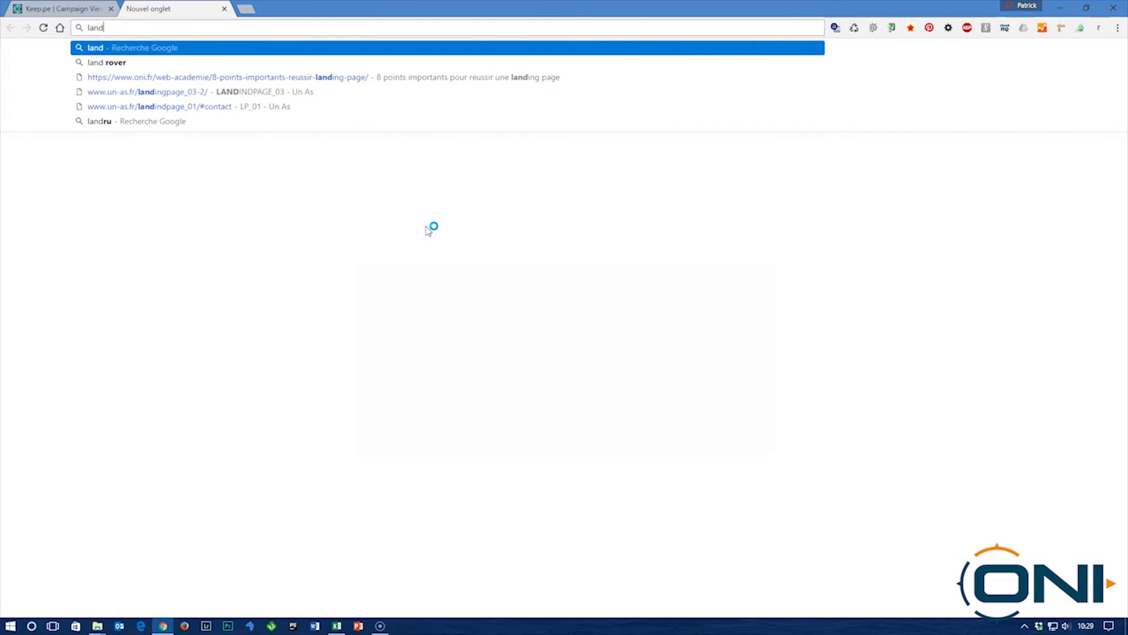
{"action": "type", "text": "ing page"}
{"action": "key", "text": "Return"}
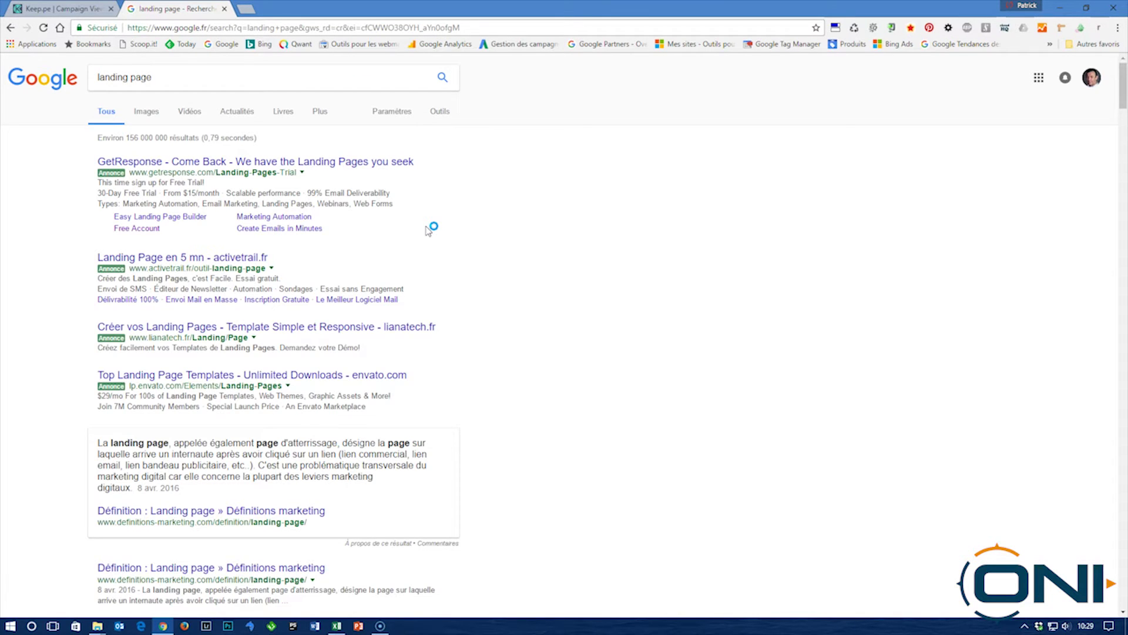
Open the Définitions marketing result about landing pages and copy its web address
{"action": "scroll", "coordinate": [436, 276], "scroll_direction": "down", "scroll_amount": 7}
{"action": "left_click", "coordinate": [215, 154]}
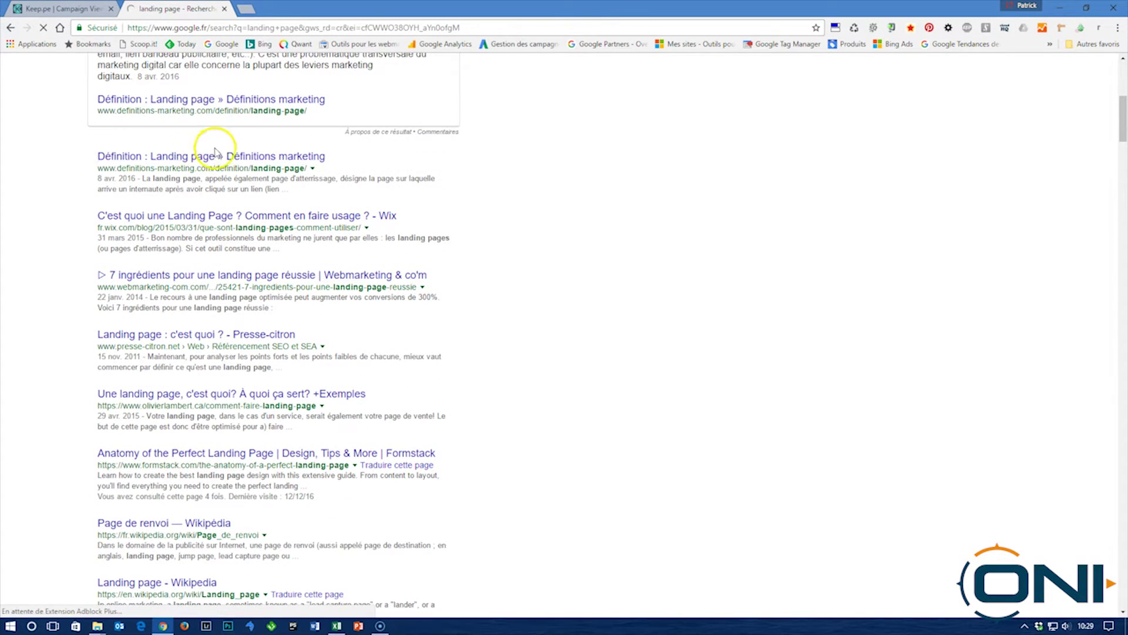
{"action": "left_click", "coordinate": [222, 157]}
{"action": "left_click", "coordinate": [221, 160]}
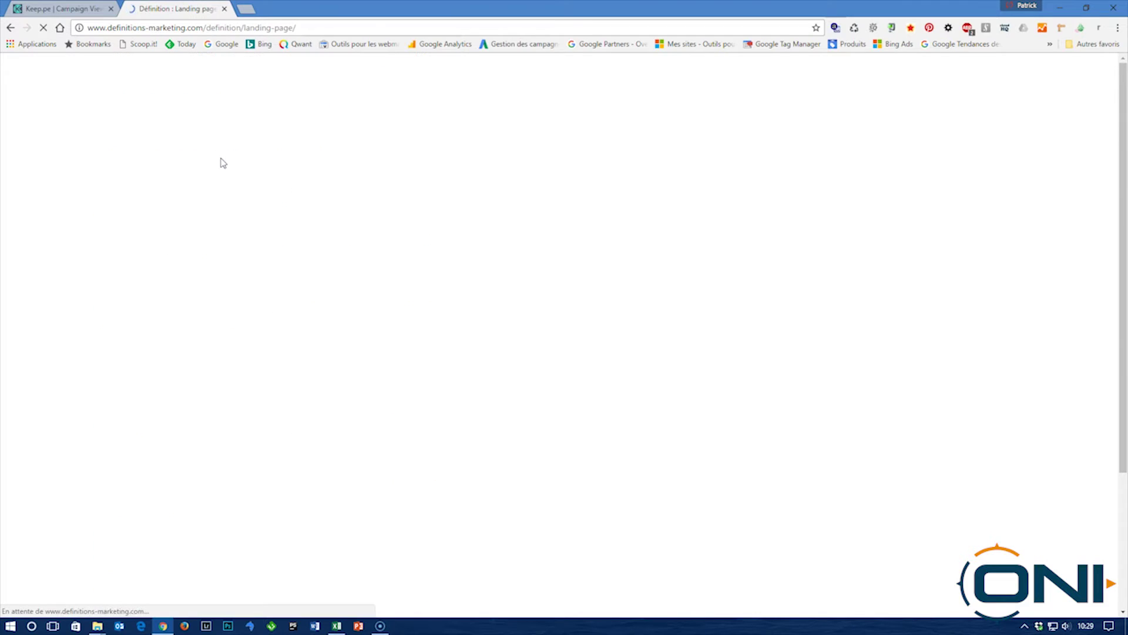
{"action": "left_click", "coordinate": [224, 30]}
{"action": "key", "text": "ctrl+c"}
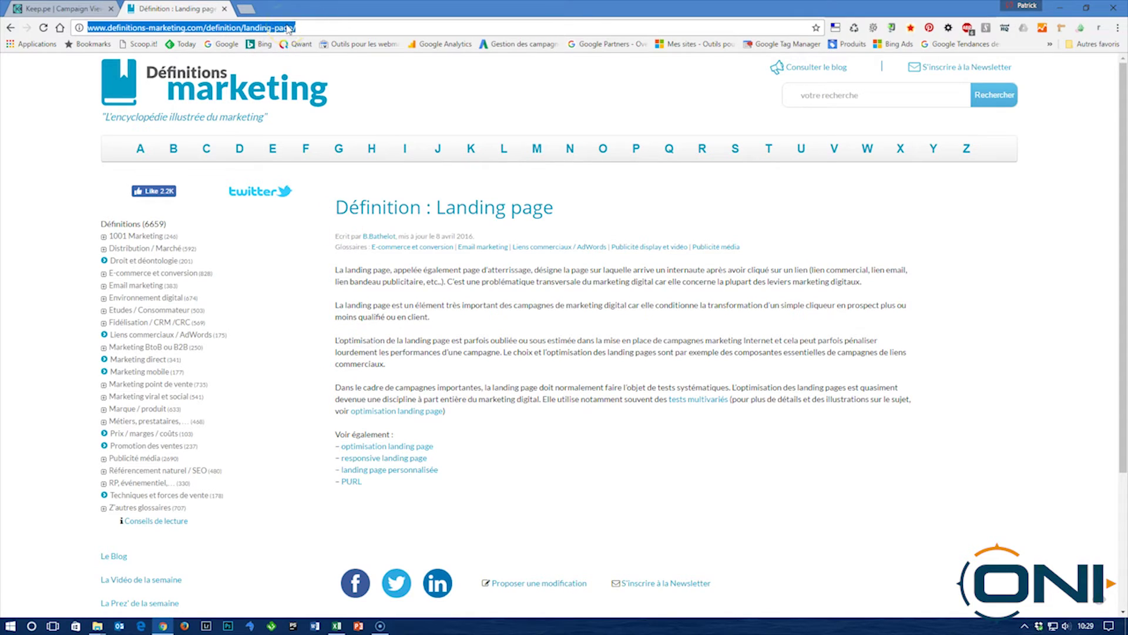
{"action": "left_click", "coordinate": [56, 9]}
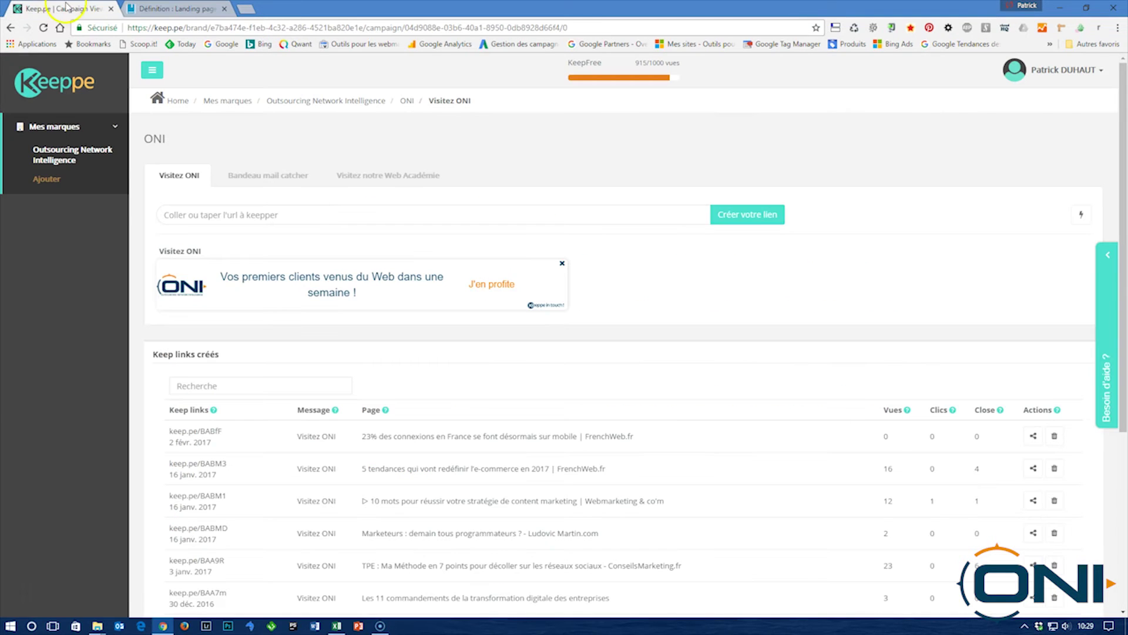
{"action": "left_click", "coordinate": [317, 213]}
{"action": "key", "text": "ctrl+v"}
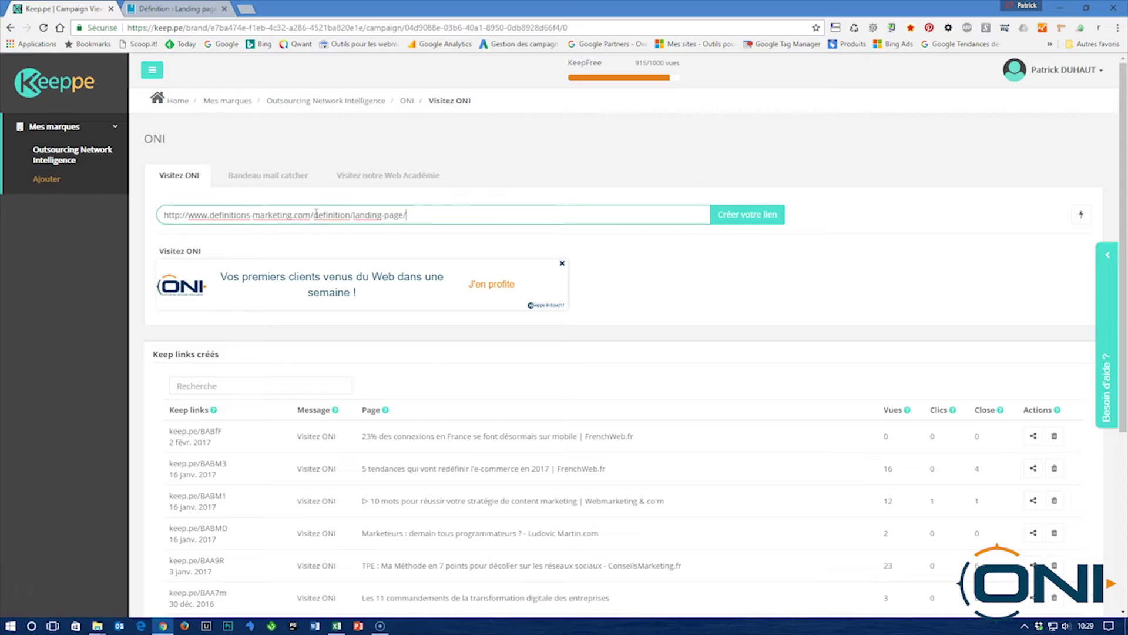
{"action": "left_click", "coordinate": [747, 214]}
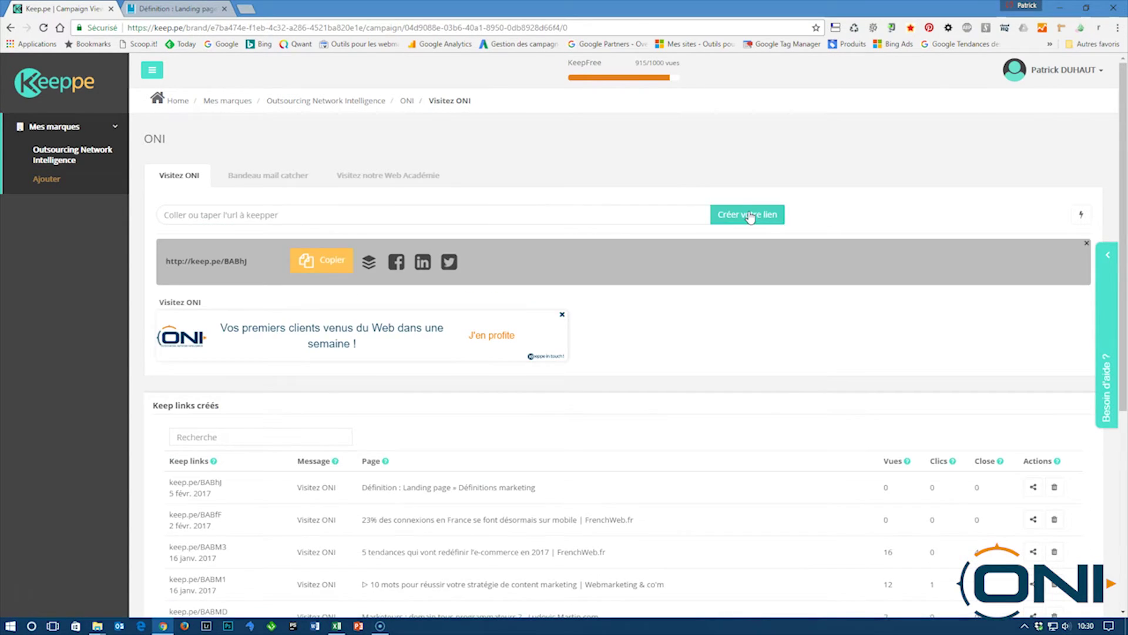
Copy the new keep link and load it in a new tab
{"action": "left_click", "coordinate": [197, 257]}
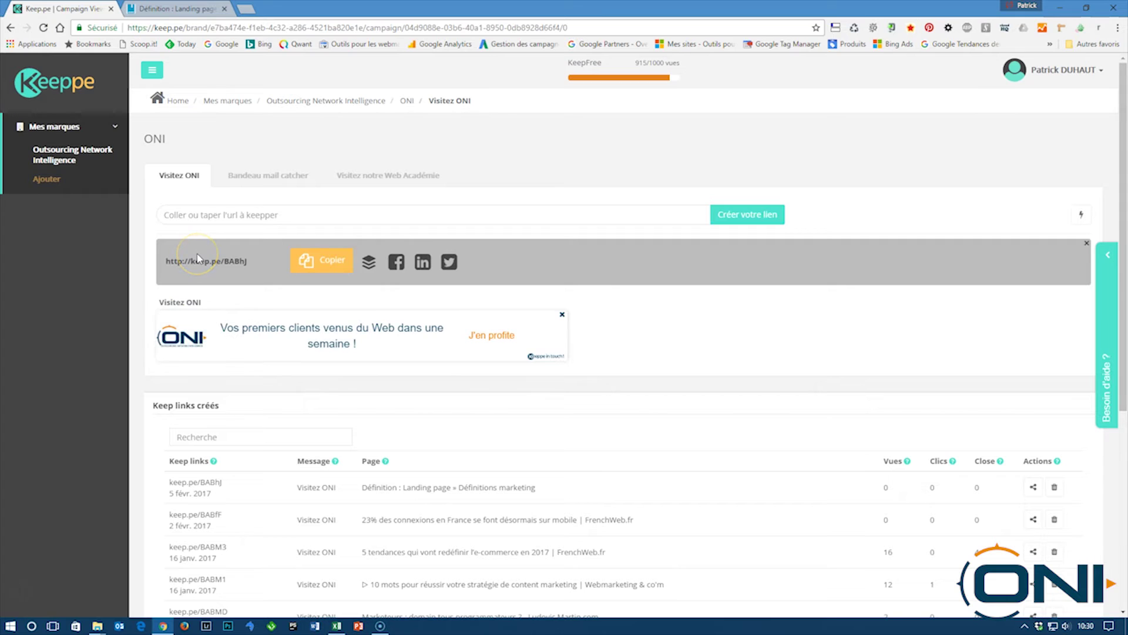
{"action": "left_click", "coordinate": [304, 258]}
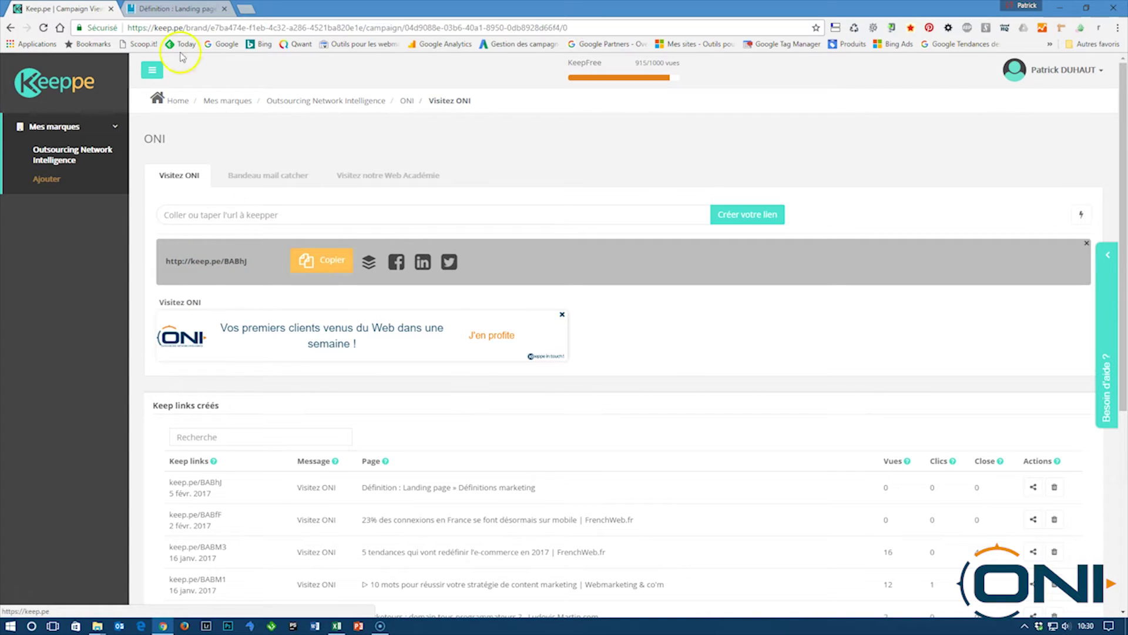
{"action": "left_click", "coordinate": [249, 9]}
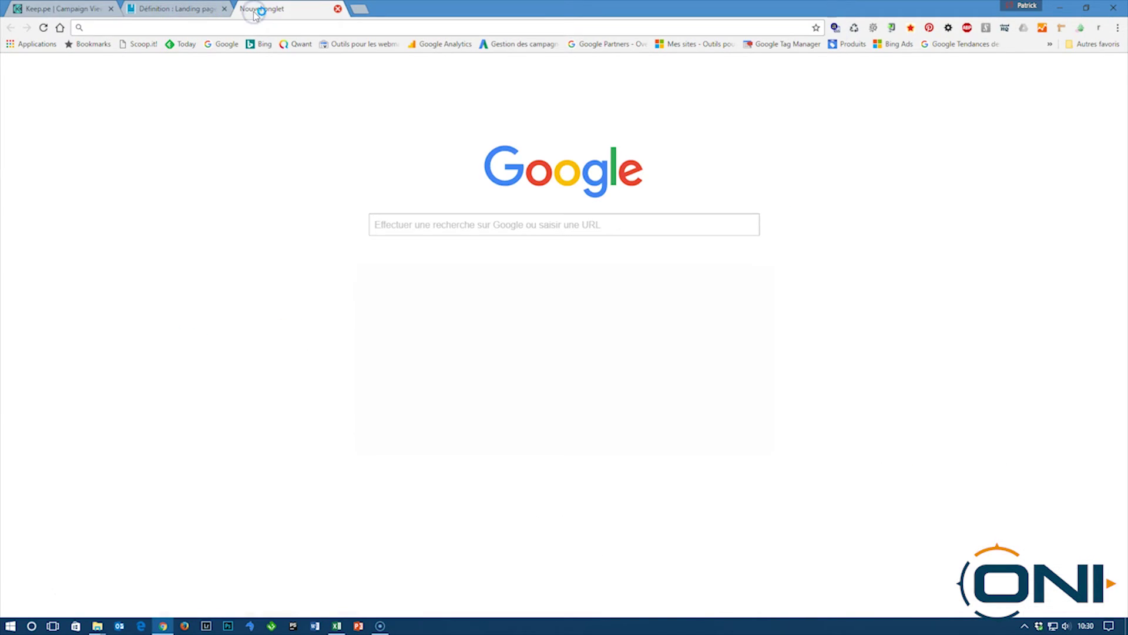
{"action": "key", "text": "ctrl+v"}
{"action": "key", "text": "Return"}
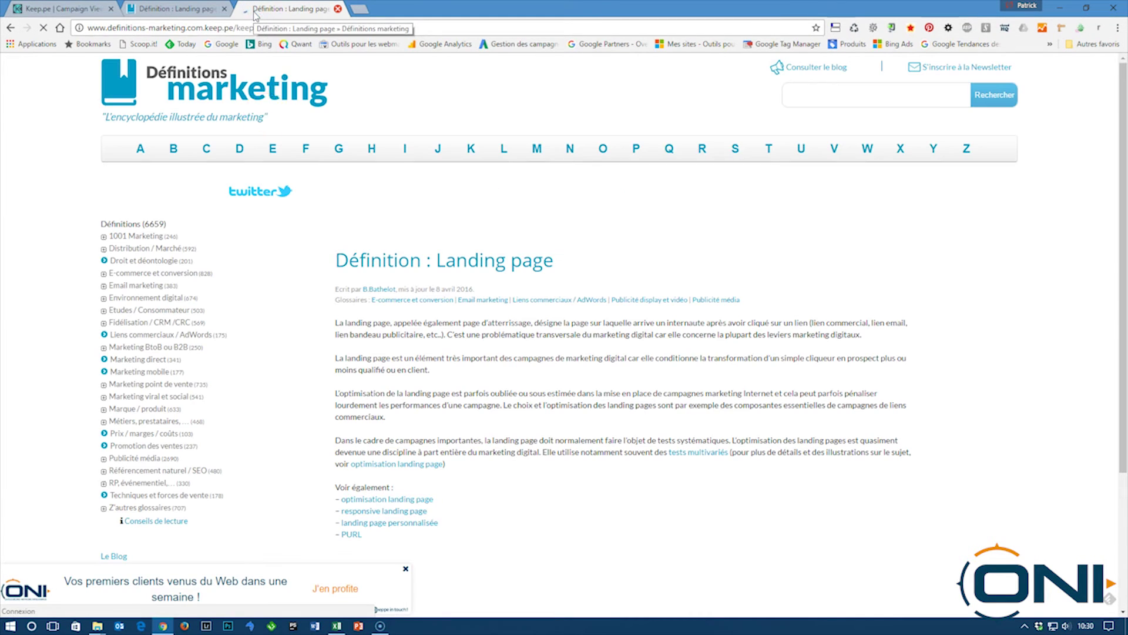
Compare the page opened through the keep link with the original Définitions marketing page and its address
{"action": "left_click", "coordinate": [324, 228]}
{"action": "left_click", "coordinate": [194, 27]}
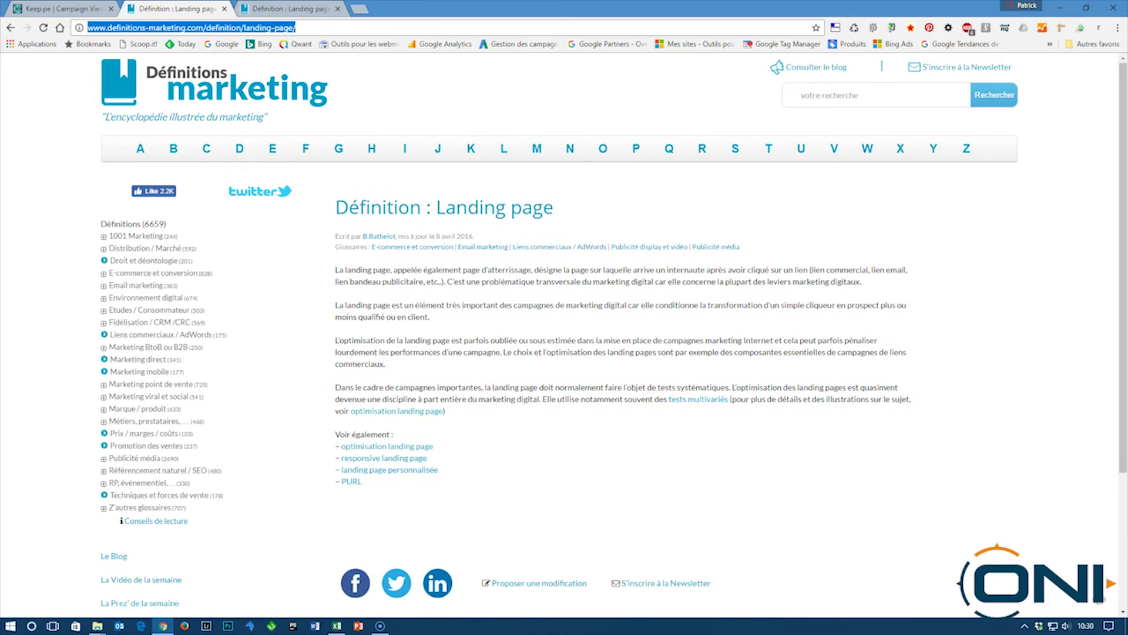
{"action": "left_click", "coordinate": [292, 9]}
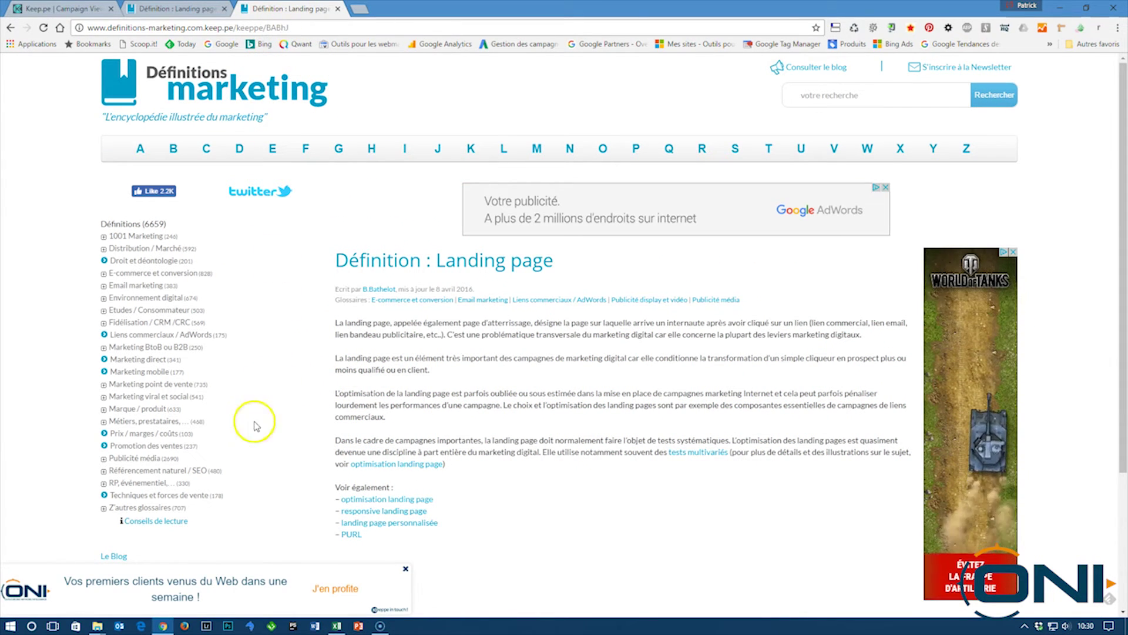
Follow the banner "Vos premiers clients venus du Web dans une semaine !" to the ONI site, then return to the definition page
{"action": "left_click", "coordinate": [212, 582]}
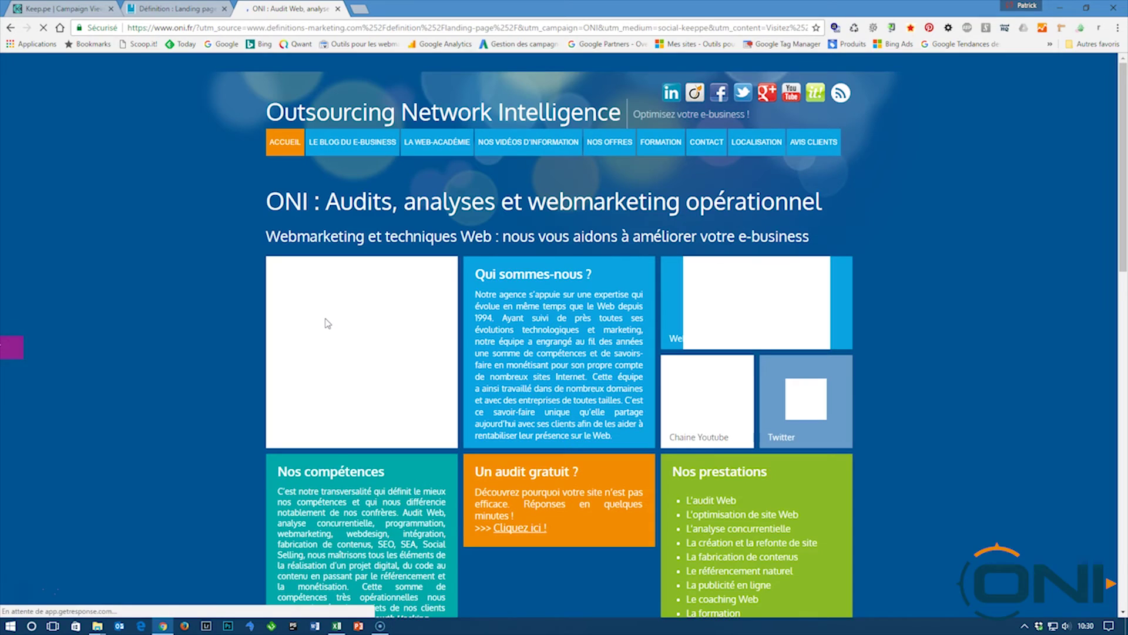
{"action": "left_click", "coordinate": [10, 28]}
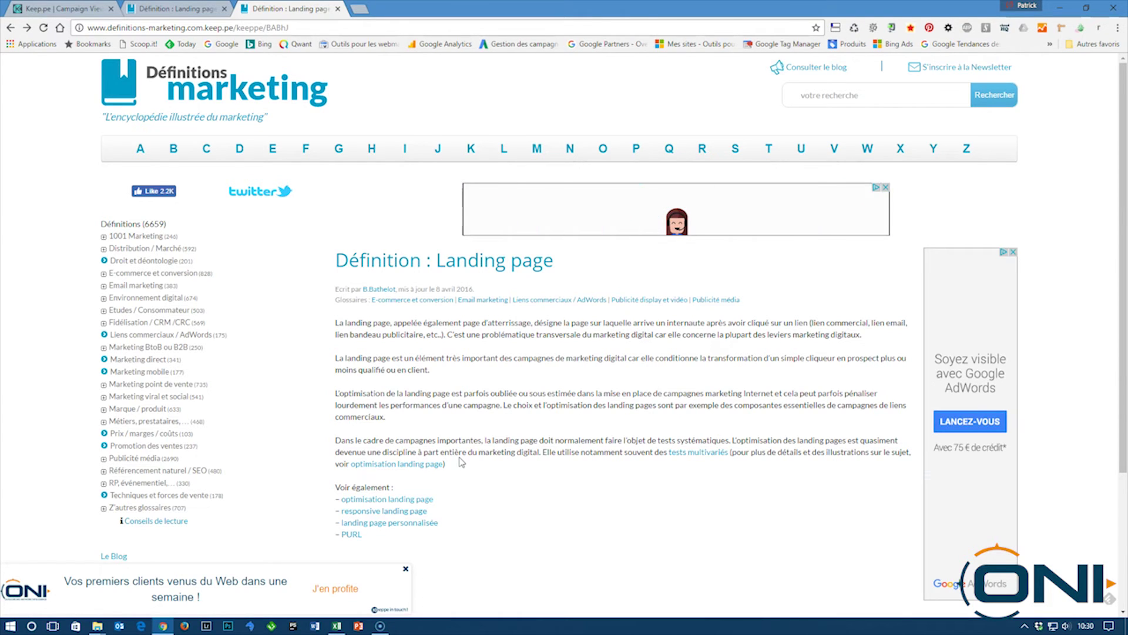
{"action": "left_click", "coordinate": [297, 333]}
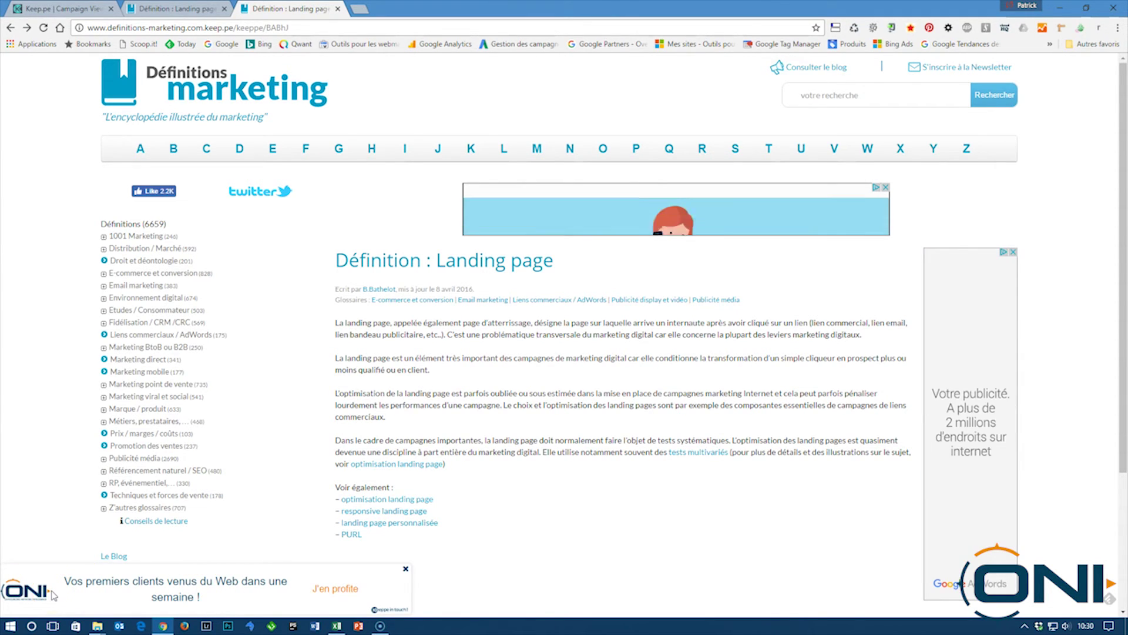
{"action": "left_click", "coordinate": [146, 588]}
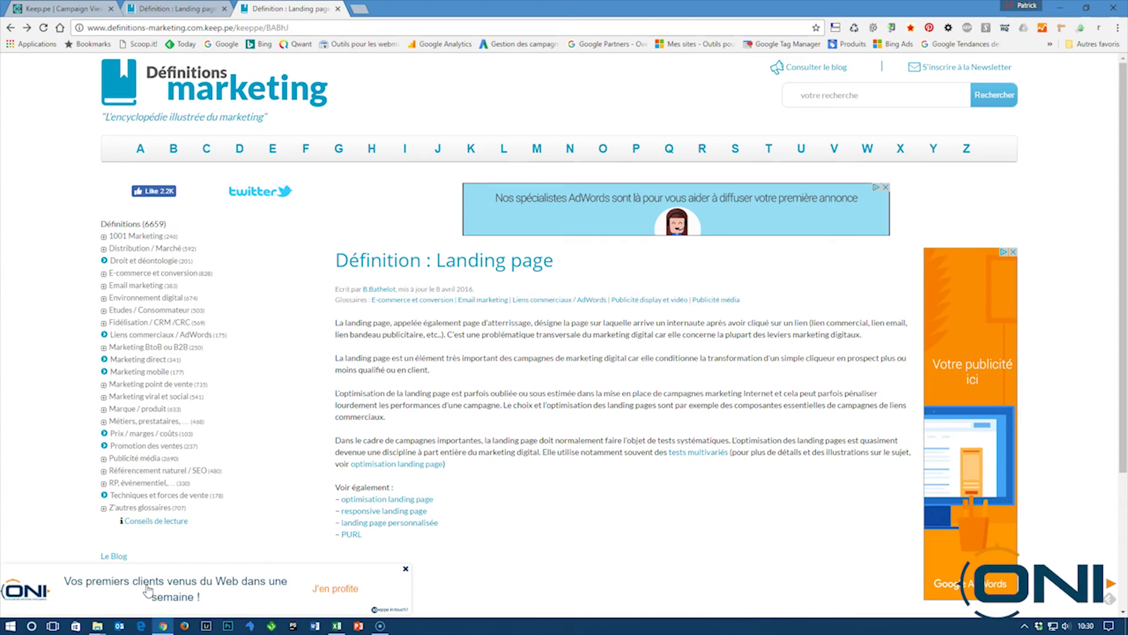
Delete the keep link for "Définition : Landing page" from the Visitez ONI list in Keep.pe and confirm the deletion
{"action": "left_click", "coordinate": [75, 9]}
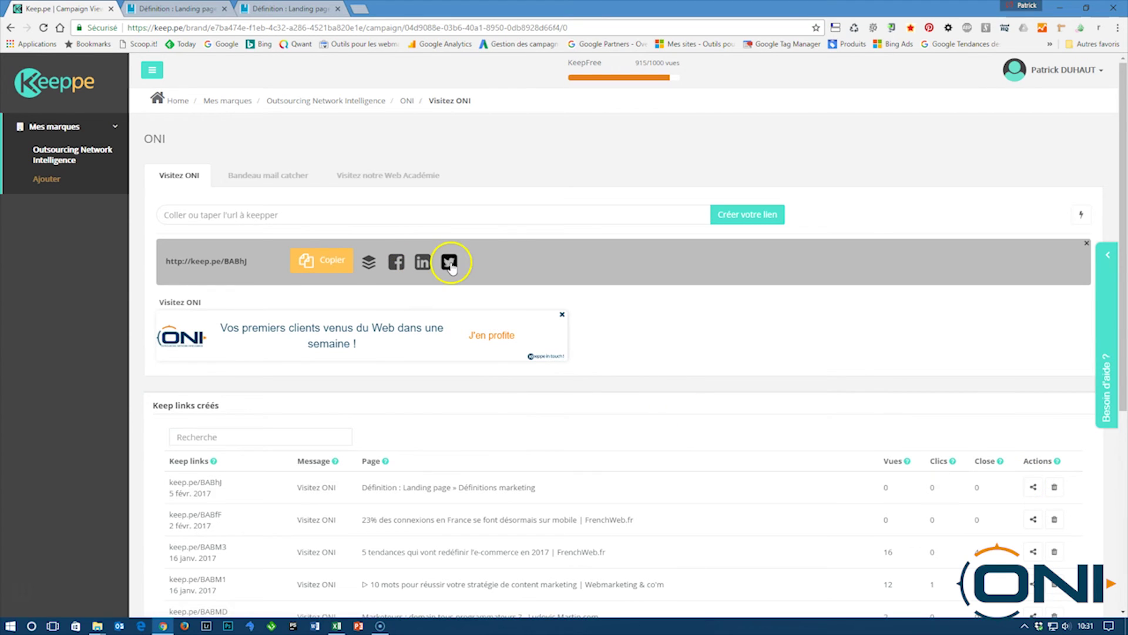
{"action": "left_click", "coordinate": [1052, 491]}
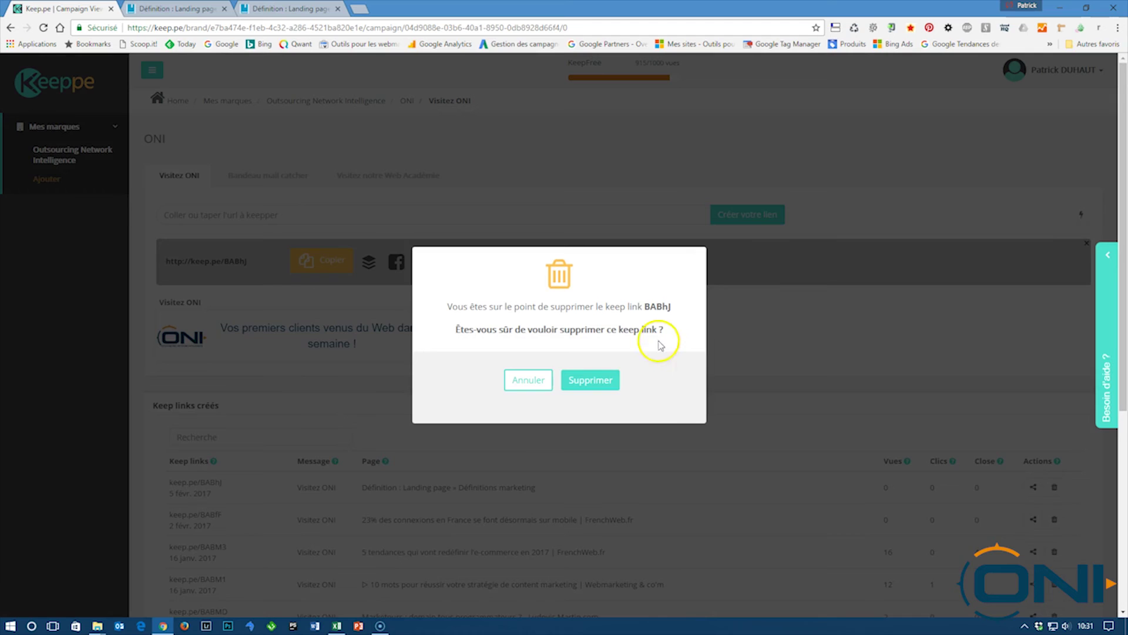
{"action": "left_click", "coordinate": [595, 388]}
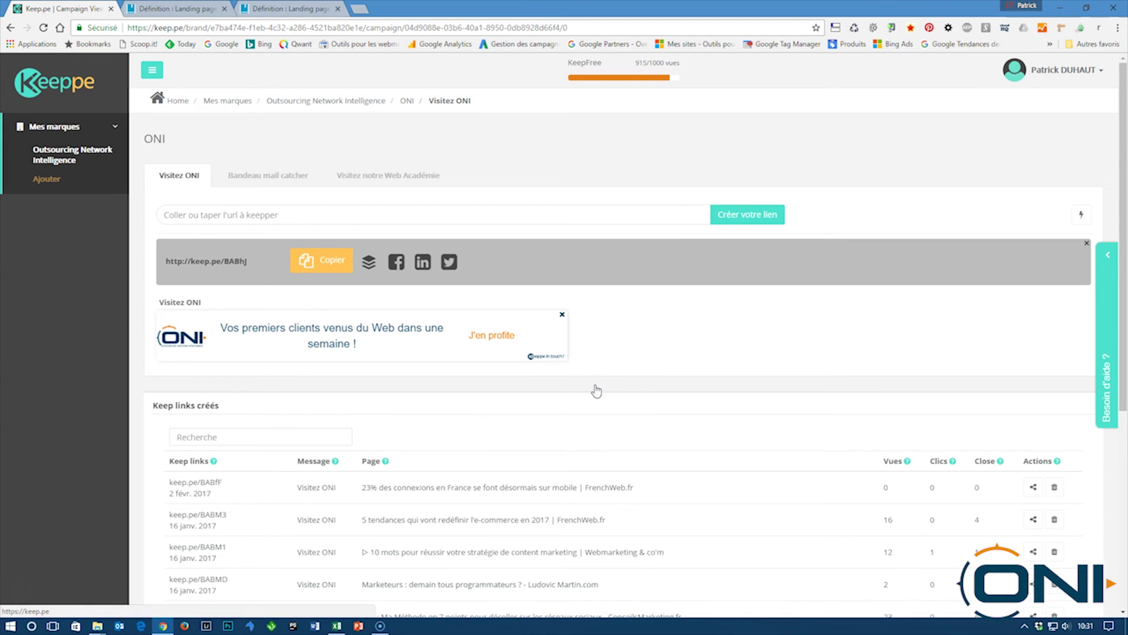